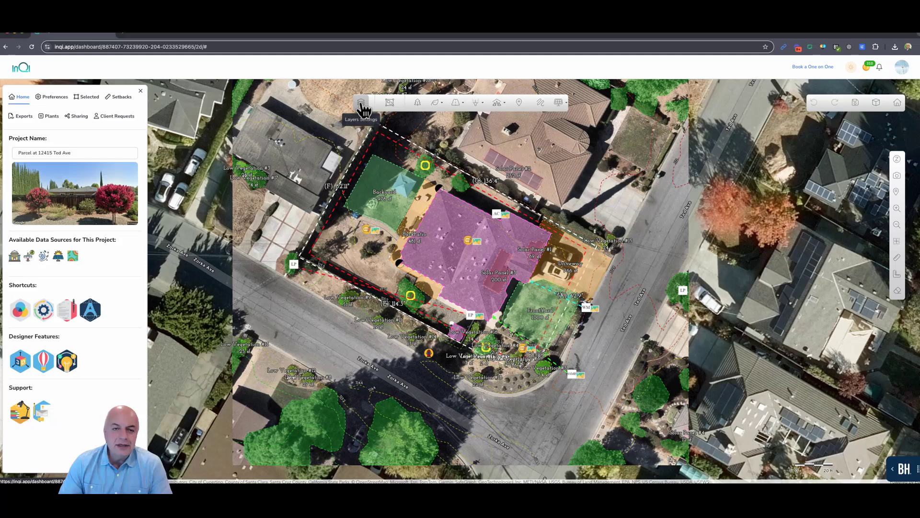
Step: Make the Sketch/Illustration layer visible and set its annotation to Label and Area in the layer settings
{"action": "left_click", "coordinate": [363, 106]}
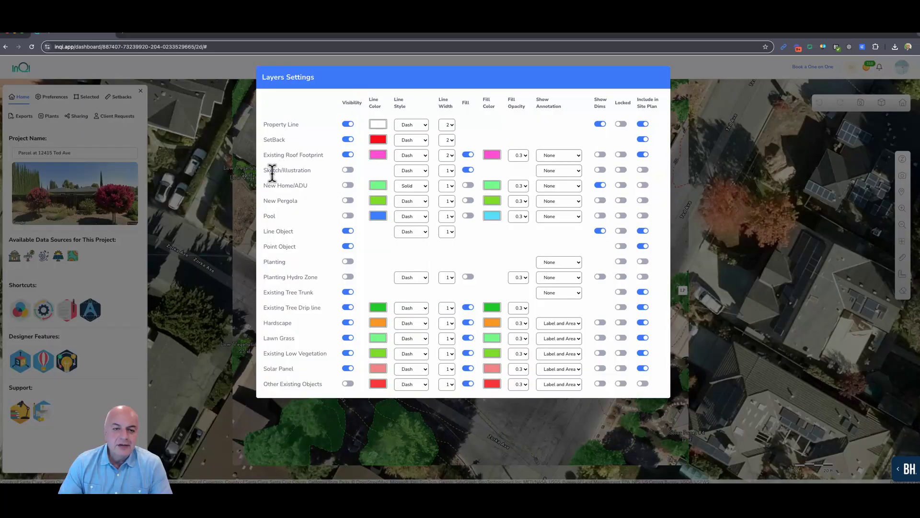
{"action": "left_click", "coordinate": [348, 171]}
{"action": "left_click", "coordinate": [555, 171]}
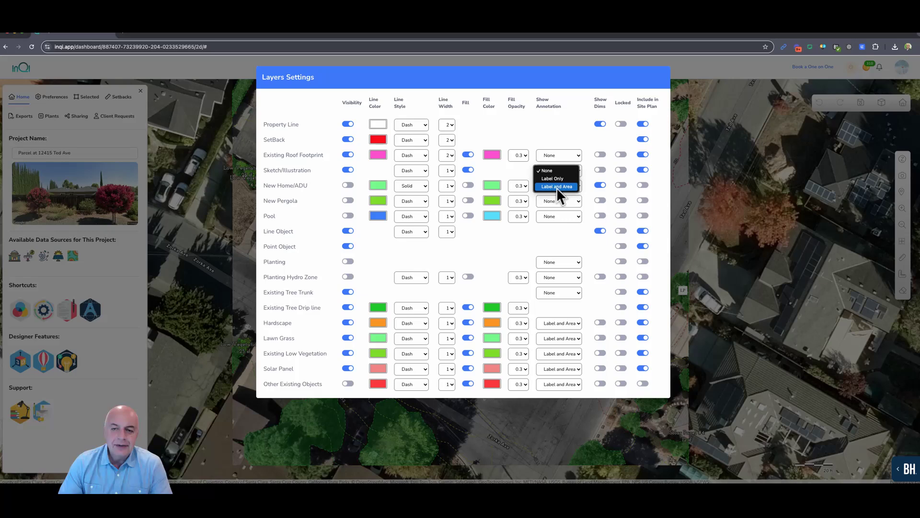
{"action": "left_click", "coordinate": [702, 184]}
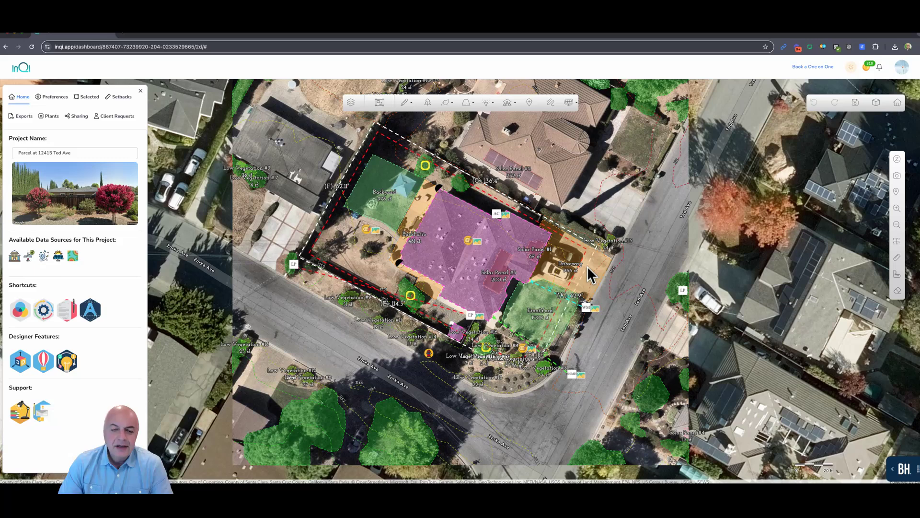
Step: Delete the Backyard lawn, BackPatio hardscape and Driveway hardscape shapes from the site plan
{"action": "left_click", "coordinate": [390, 208]}
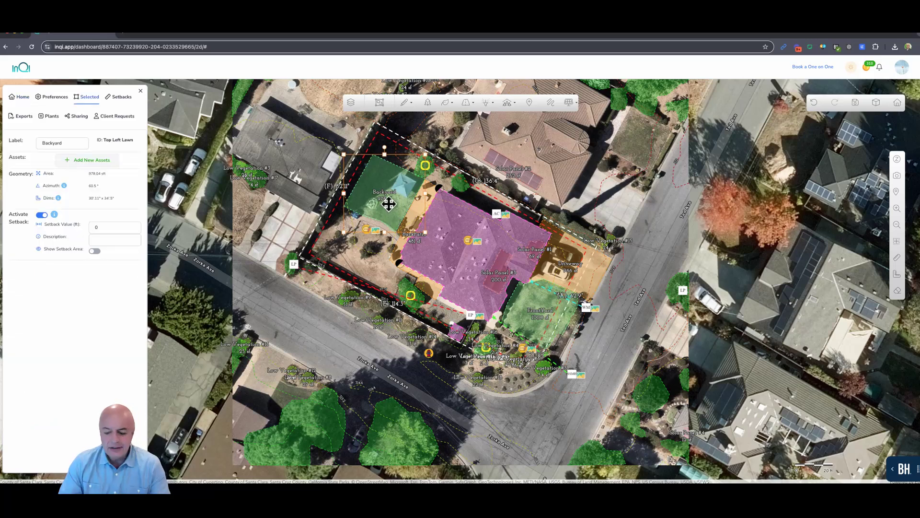
{"action": "key", "text": "Delete"}
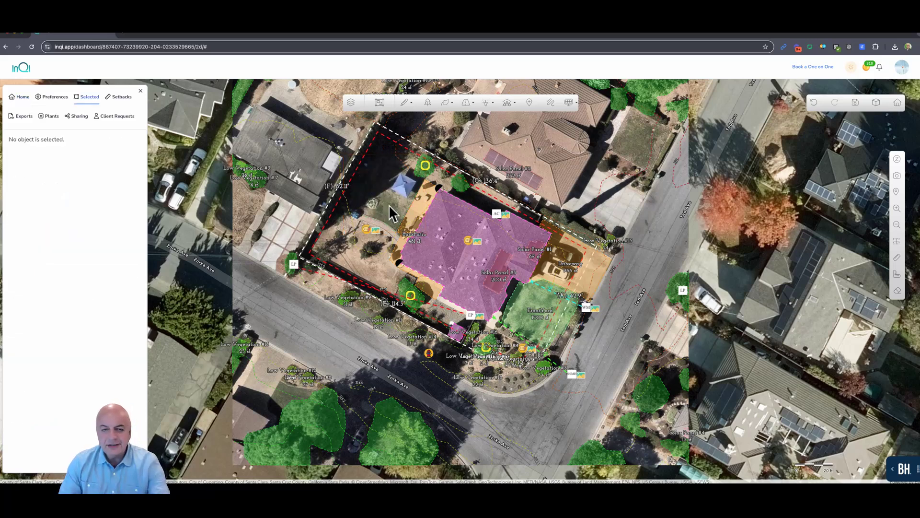
{"action": "left_click", "coordinate": [416, 222]}
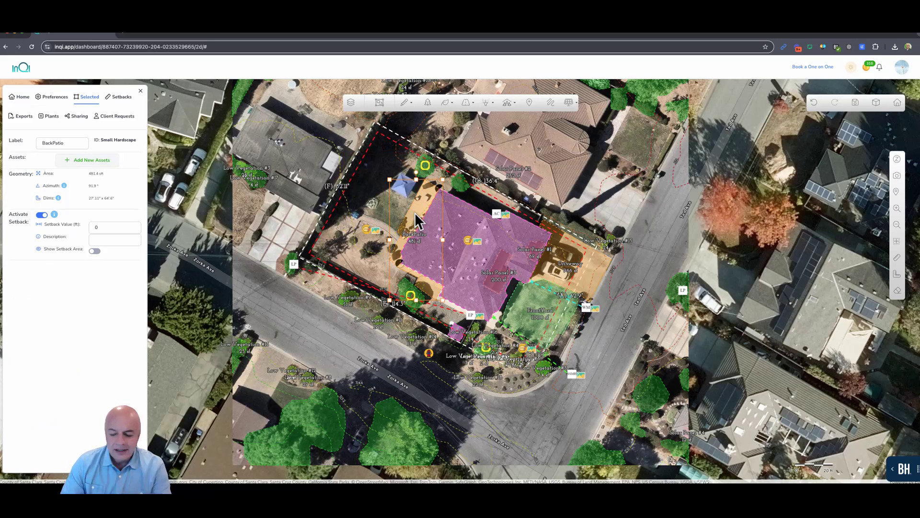
{"action": "key", "text": "Delete"}
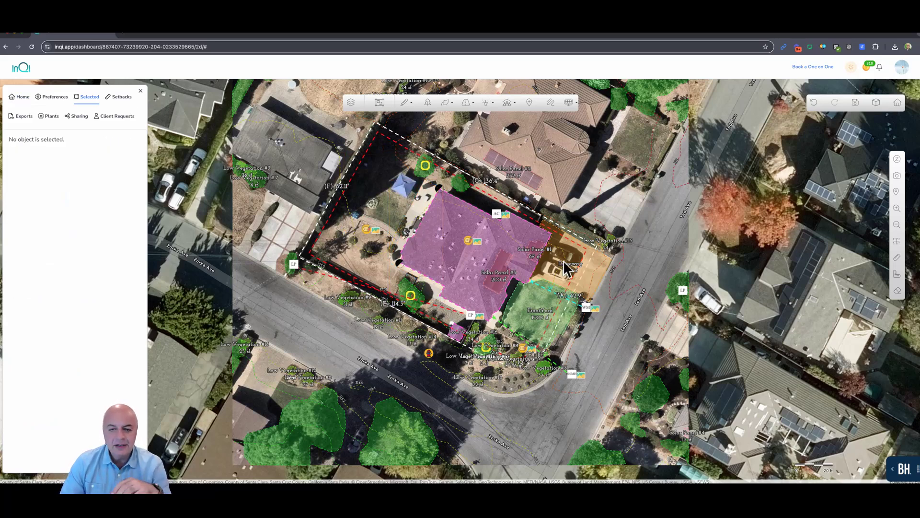
{"action": "left_click", "coordinate": [586, 289]}
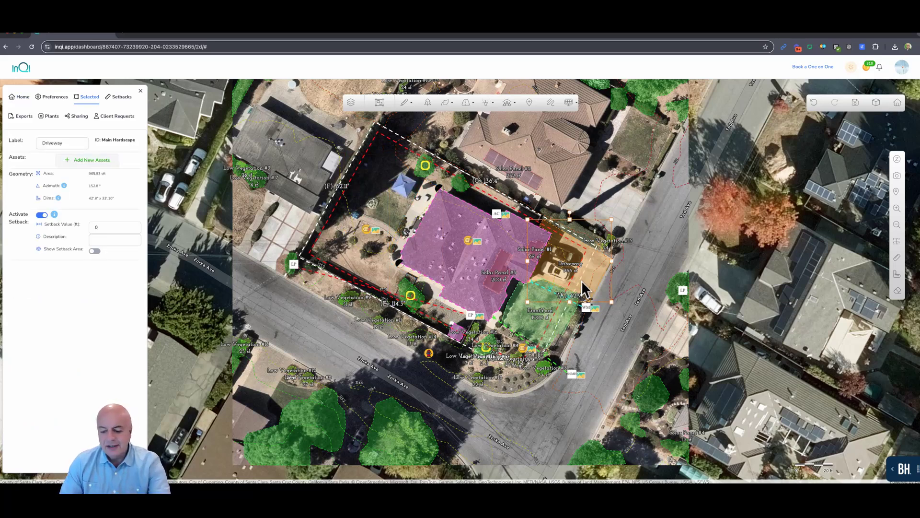
{"action": "key", "text": "Delete"}
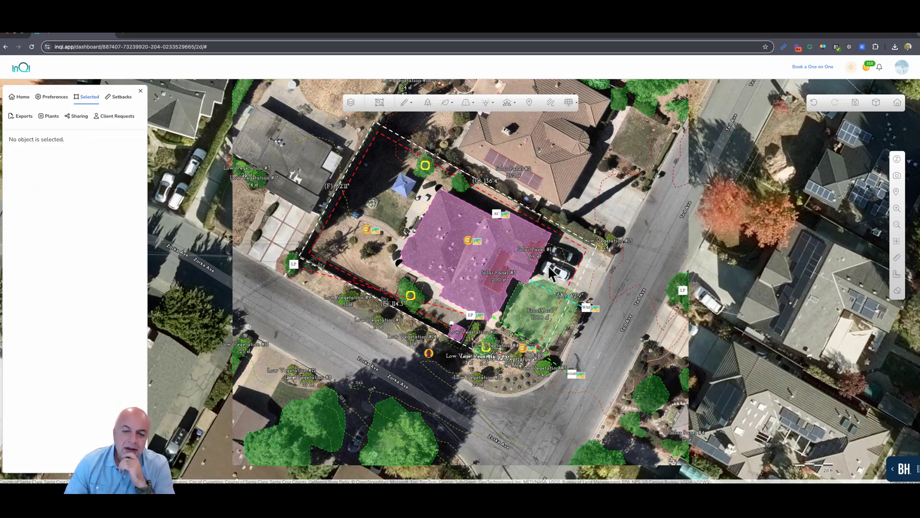
Step: Start a polygon sketch for the backyard patio, tracing the house's rear wall from its upper corner to its lower corner
{"action": "scroll", "coordinate": [410, 232], "scroll_direction": "up", "scroll_amount": 3}
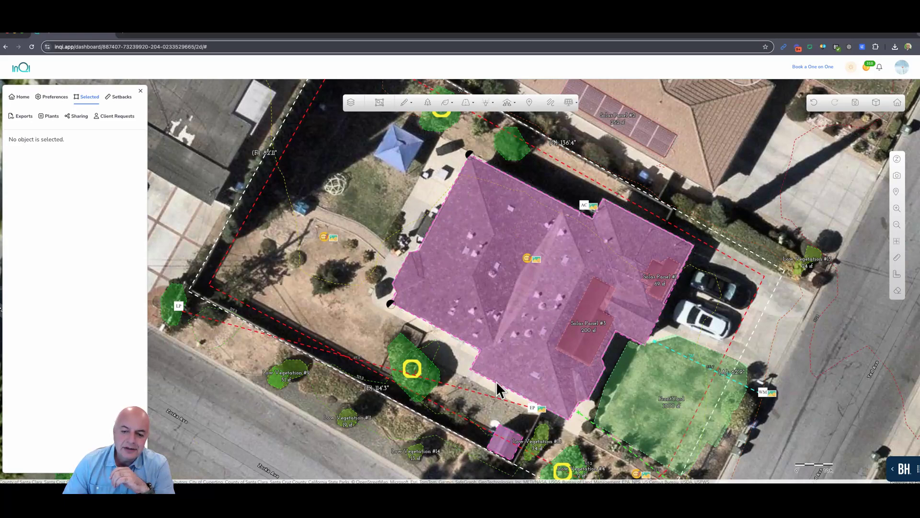
{"action": "left_click_drag", "start_coordinate": [495, 397], "coordinate": [487, 378]}
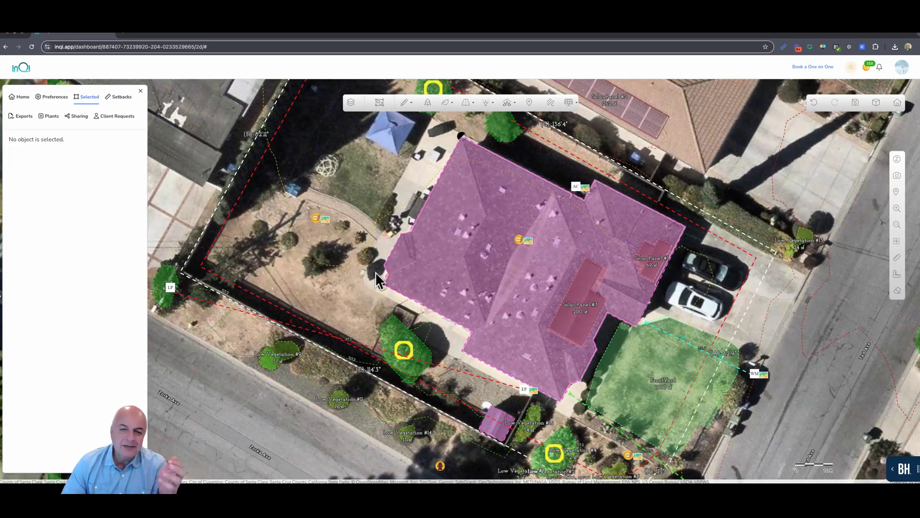
{"action": "left_click_drag", "start_coordinate": [376, 272], "coordinate": [376, 292]}
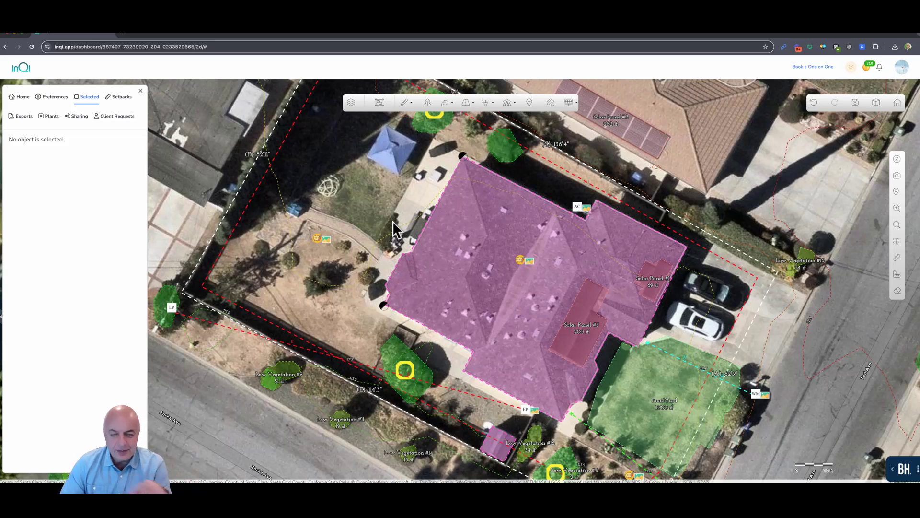
{"action": "left_click", "coordinate": [411, 102]}
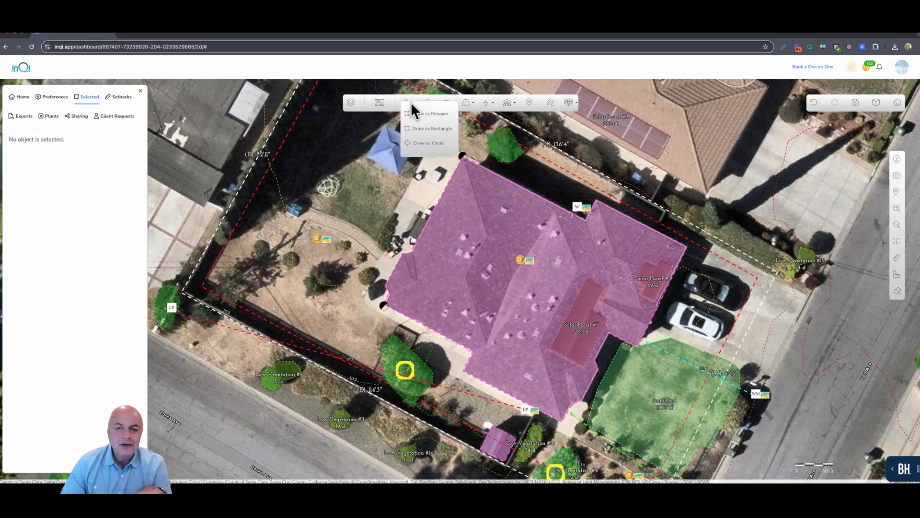
{"action": "left_click", "coordinate": [431, 122]}
{"action": "left_click", "coordinate": [434, 139]}
{"action": "left_click", "coordinate": [464, 155]}
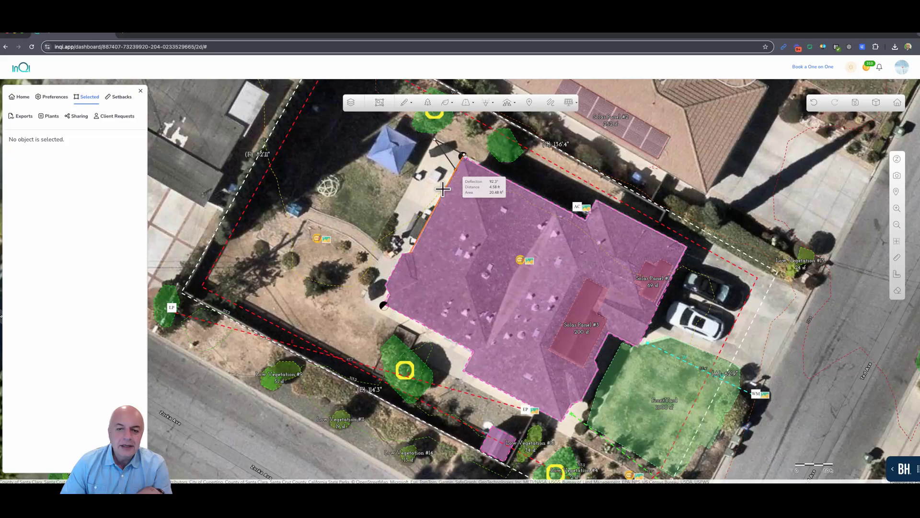
{"action": "left_click", "coordinate": [411, 246]}
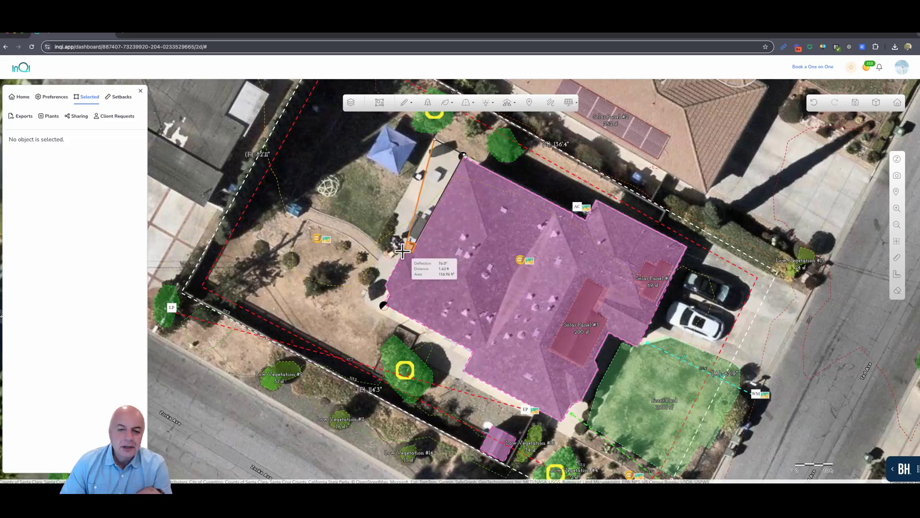
{"action": "left_click", "coordinate": [385, 286]}
{"action": "left_click", "coordinate": [387, 294]}
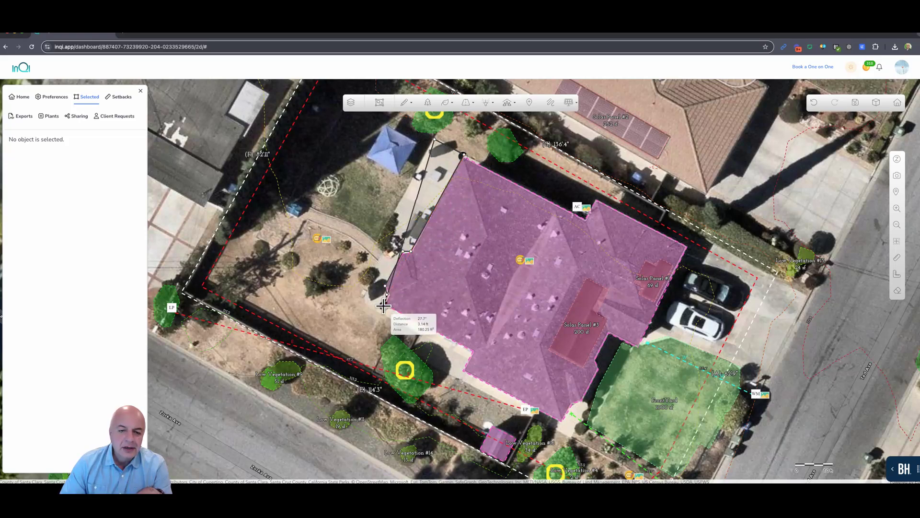
{"action": "left_click", "coordinate": [384, 307]}
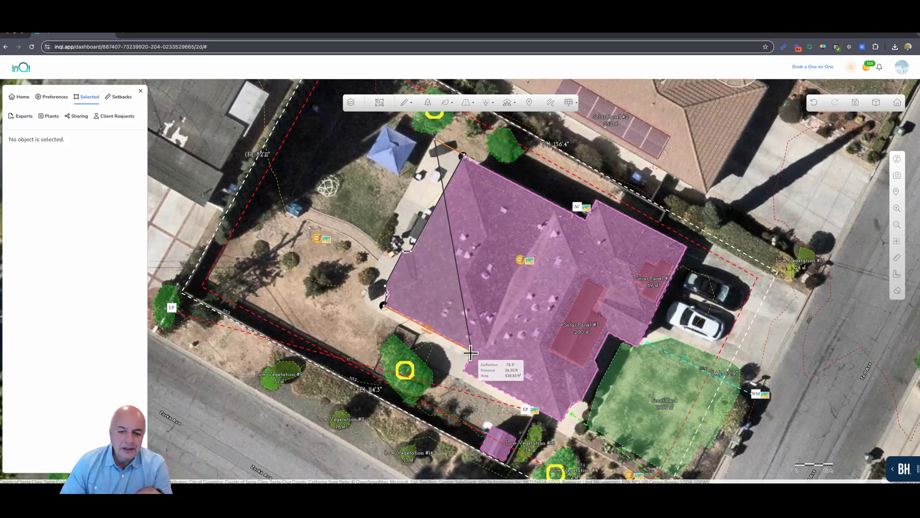
Step: Continue the patio polygon along the house's side wall and back around the outer patio edge, closing it at about 690 sq ft
{"action": "left_click", "coordinate": [473, 351]}
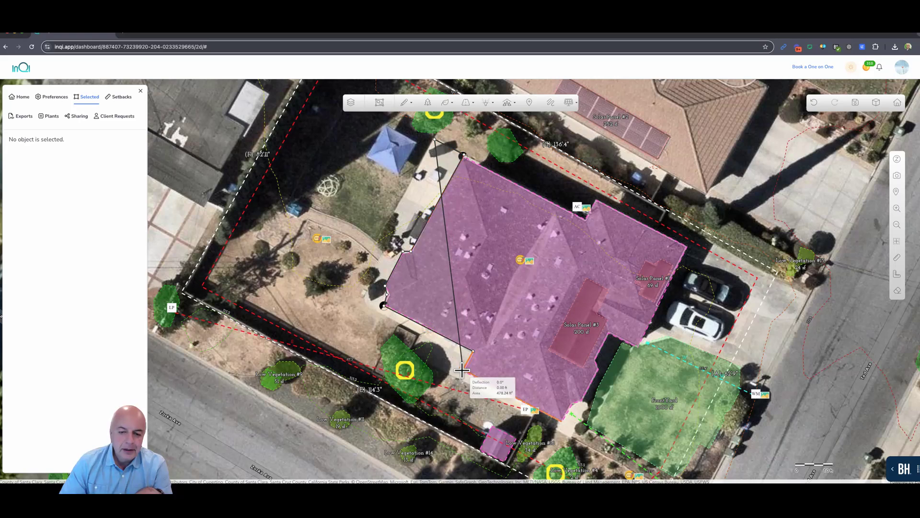
{"action": "left_click", "coordinate": [463, 369]}
{"action": "left_click", "coordinate": [520, 411]}
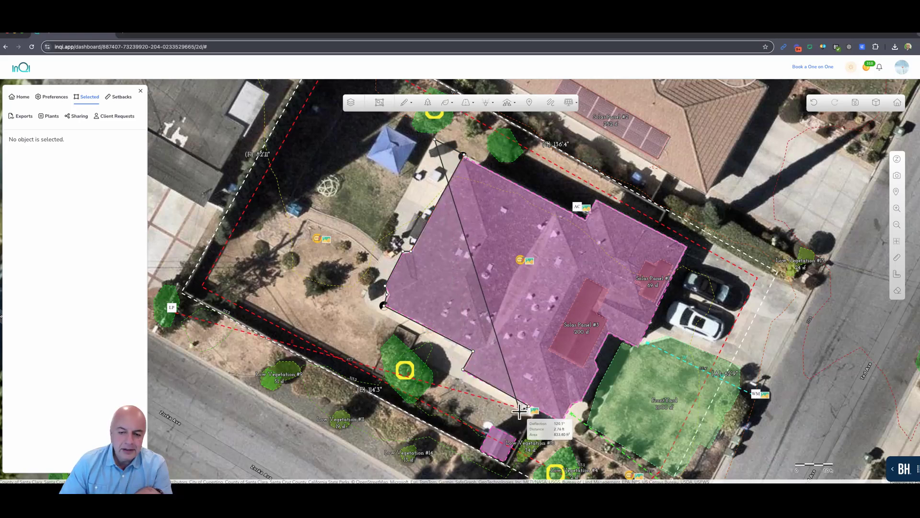
{"action": "left_click", "coordinate": [408, 359]}
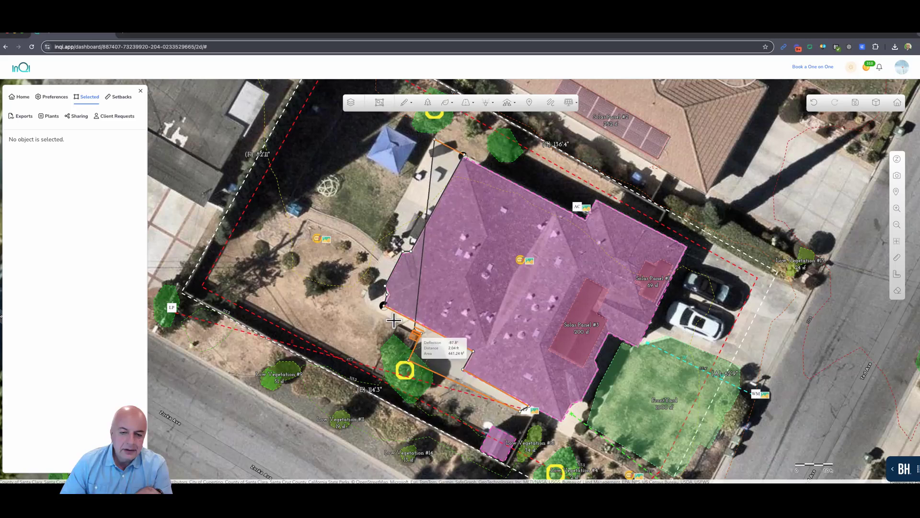
{"action": "left_click", "coordinate": [373, 311]}
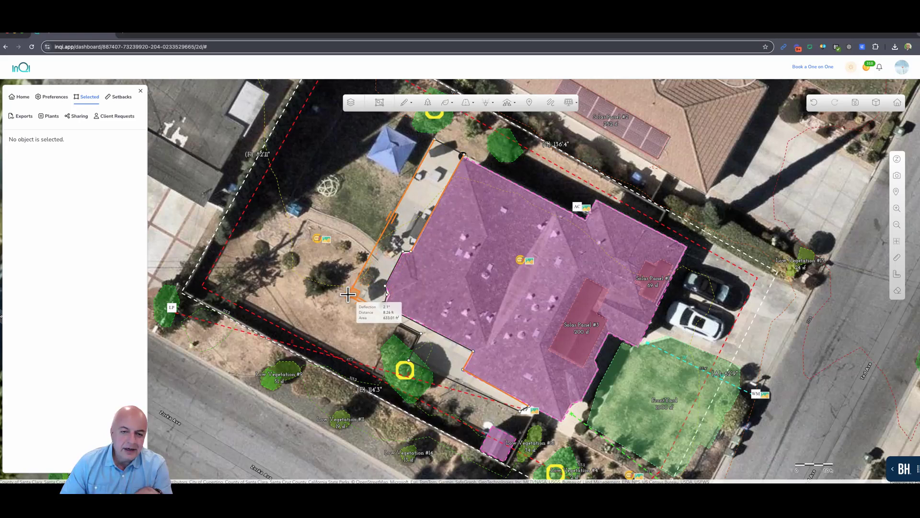
{"action": "left_click", "coordinate": [345, 293]}
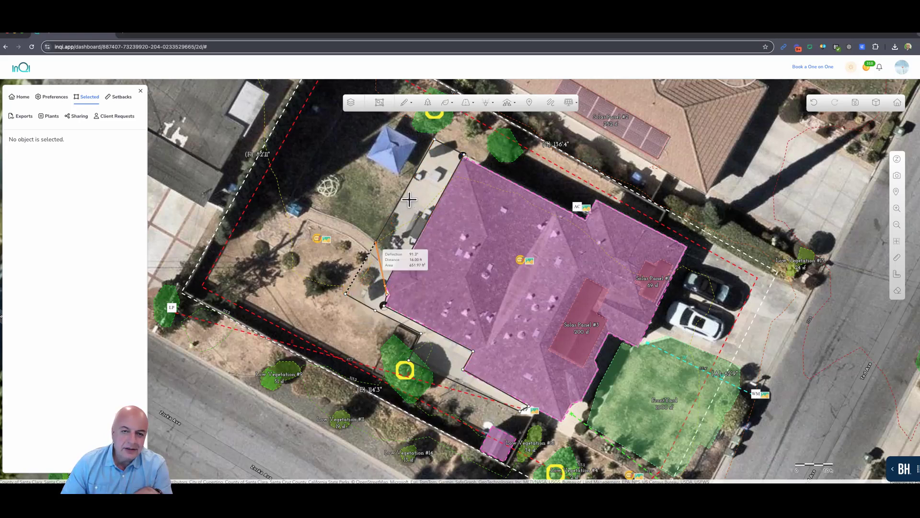
{"action": "double_click", "coordinate": [429, 137]}
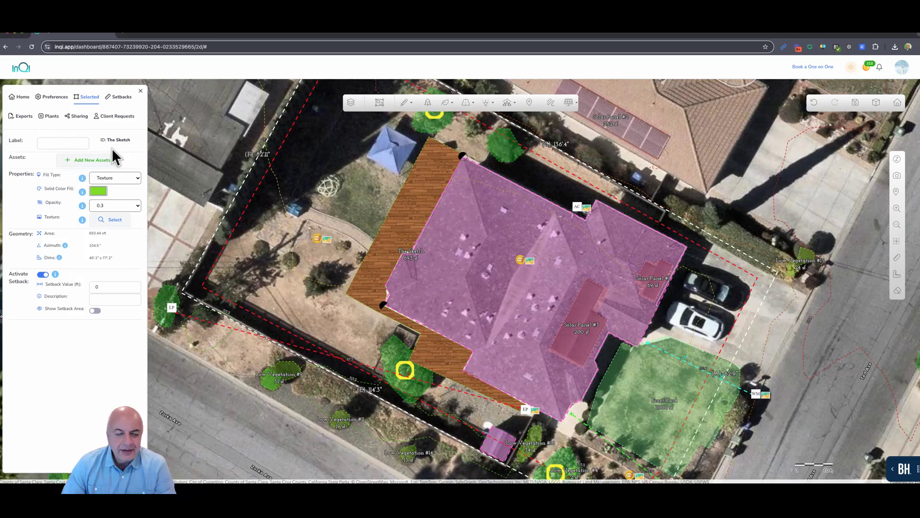
Step: Fill the patio sketch with the light grey rectangular brick Paver texture and label it "Backyard Pavers"
{"action": "left_click", "coordinate": [119, 178]}
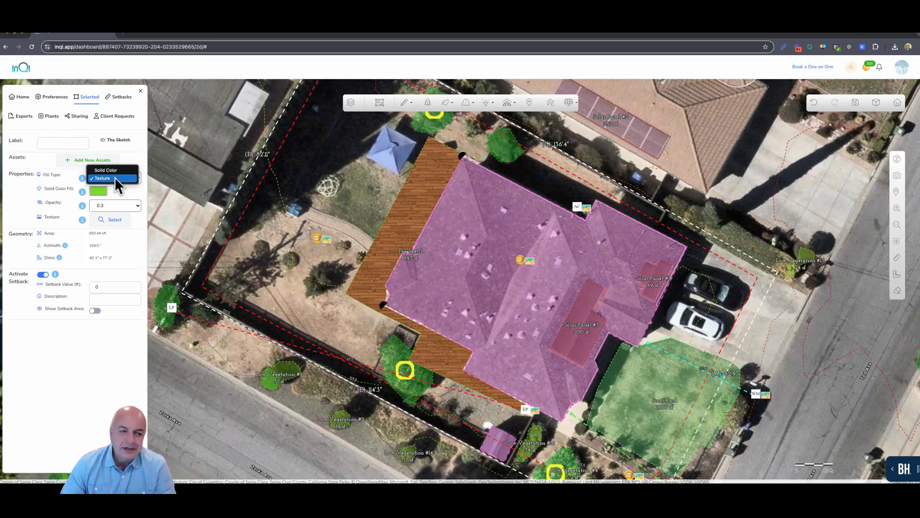
{"action": "left_click", "coordinate": [114, 177]}
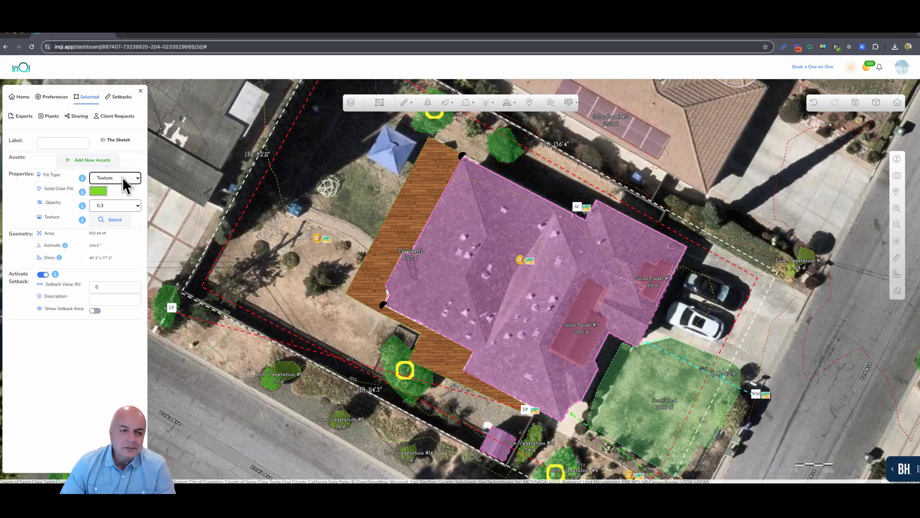
{"action": "left_click", "coordinate": [116, 222]}
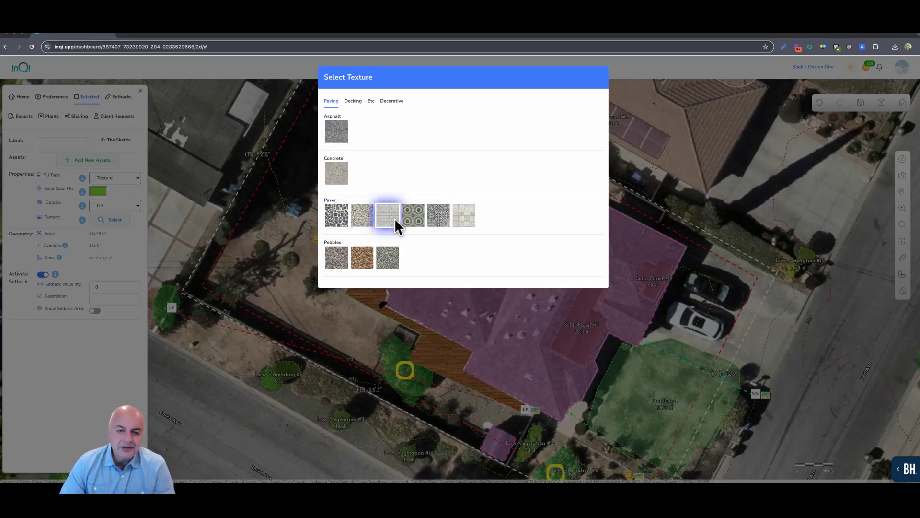
{"action": "left_click", "coordinate": [356, 102]}
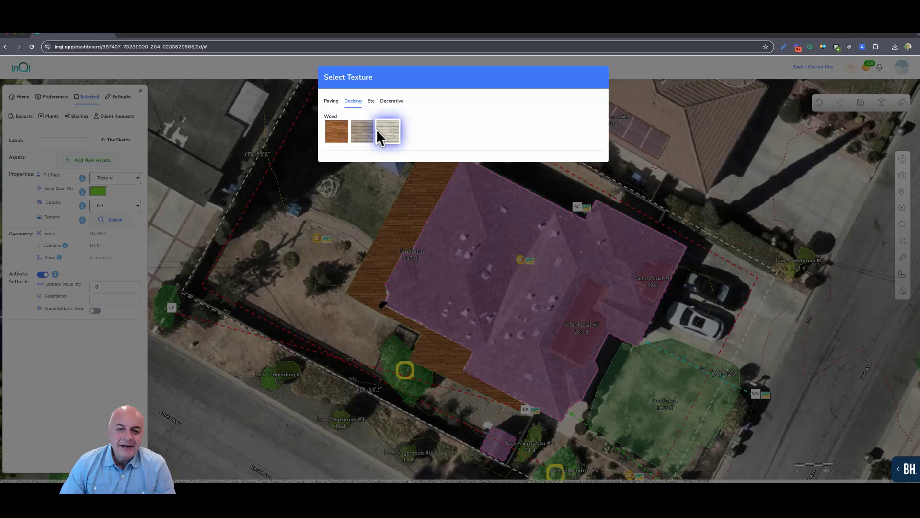
{"action": "left_click", "coordinate": [371, 102]}
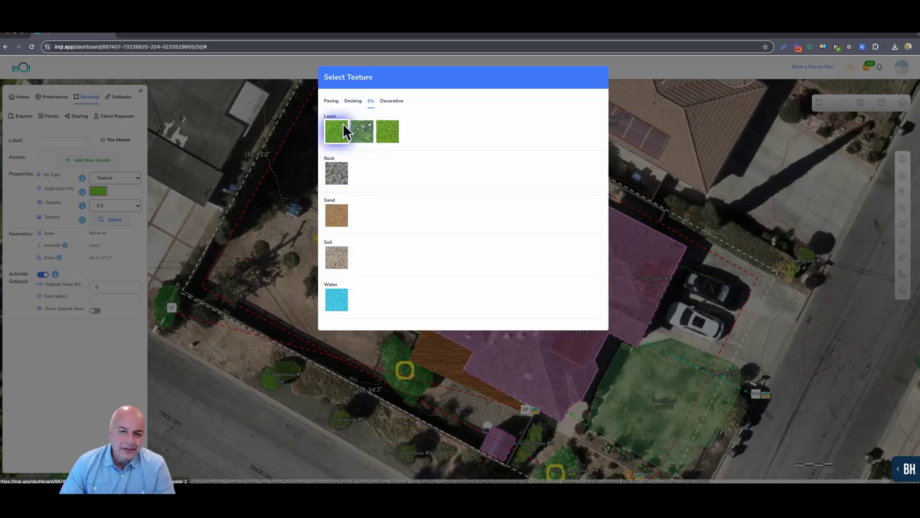
{"action": "left_click", "coordinate": [392, 102]}
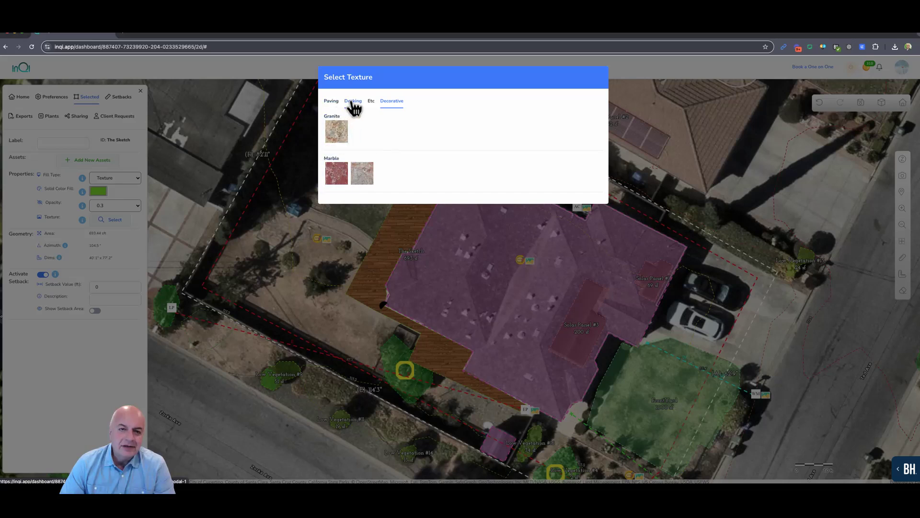
{"action": "left_click", "coordinate": [331, 102]}
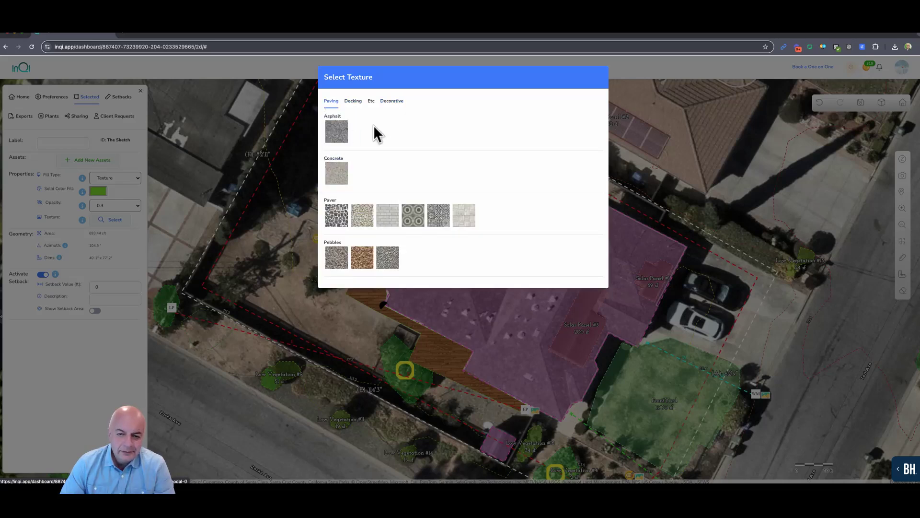
{"action": "left_click", "coordinate": [387, 222]}
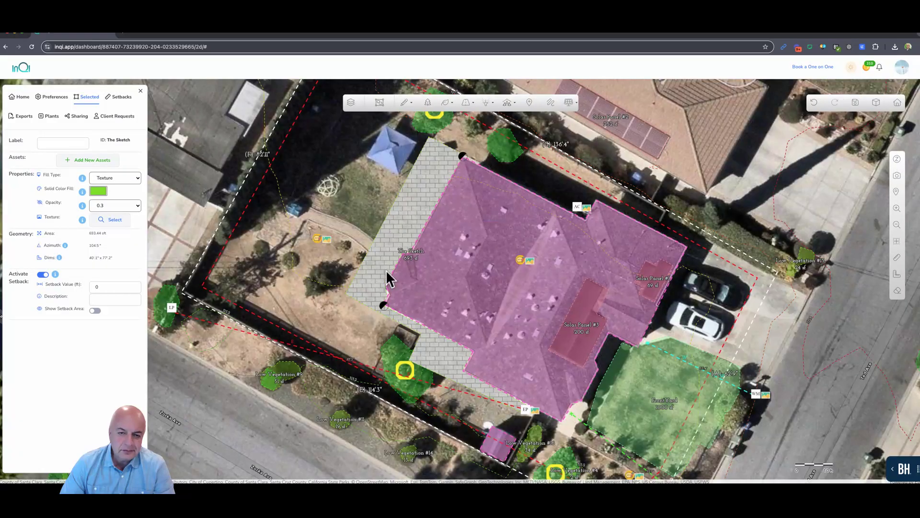
{"action": "left_click", "coordinate": [67, 142]}
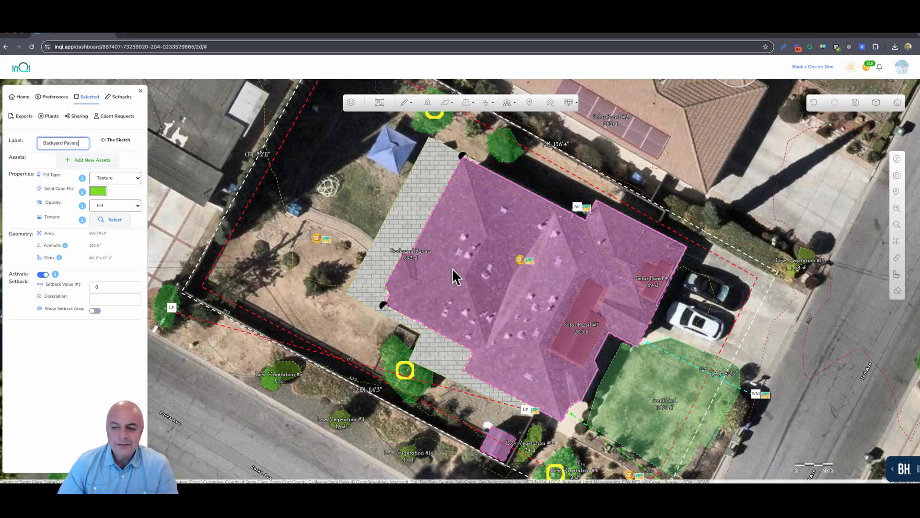
Step: Delete the FrontYard lawn shape beside the driveway
{"action": "left_click_drag", "start_coordinate": [676, 336], "coordinate": [520, 286]}
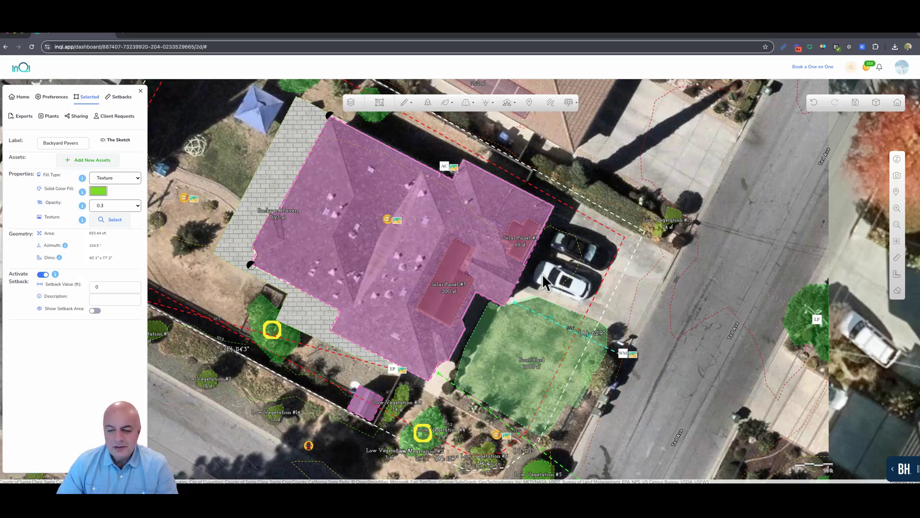
{"action": "left_click", "coordinate": [577, 326]}
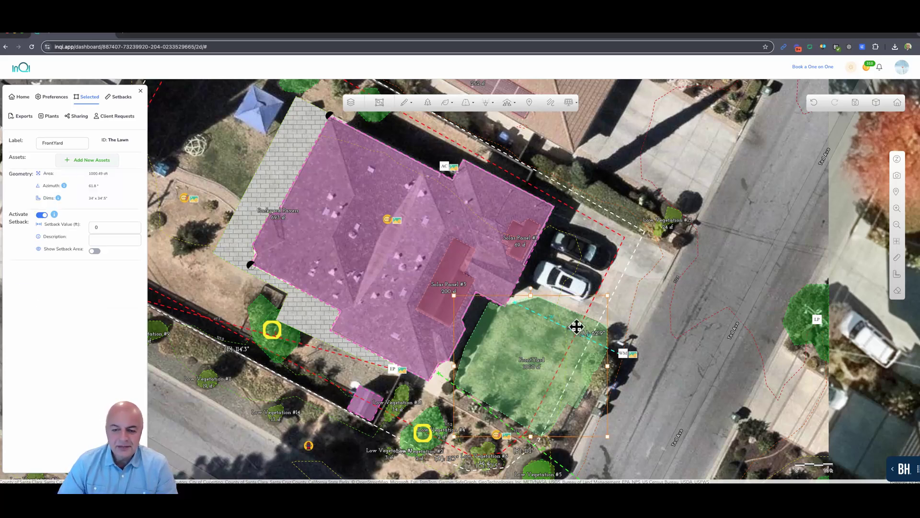
{"action": "key", "text": "Delete"}
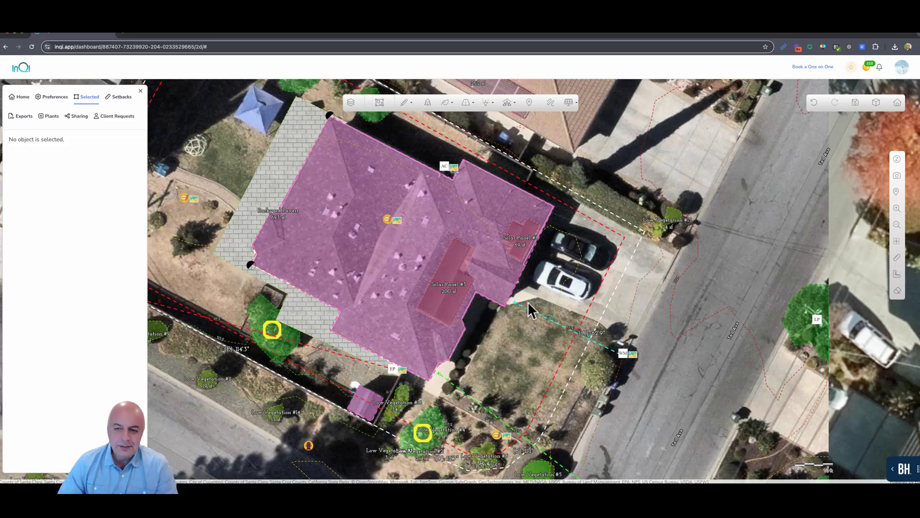
Step: Start a polygon sketch for the driveway at its street corner, following the side boundary and tracing the house's front wall to the entry recess
{"action": "left_click", "coordinate": [407, 103]}
{"action": "left_click", "coordinate": [431, 117]}
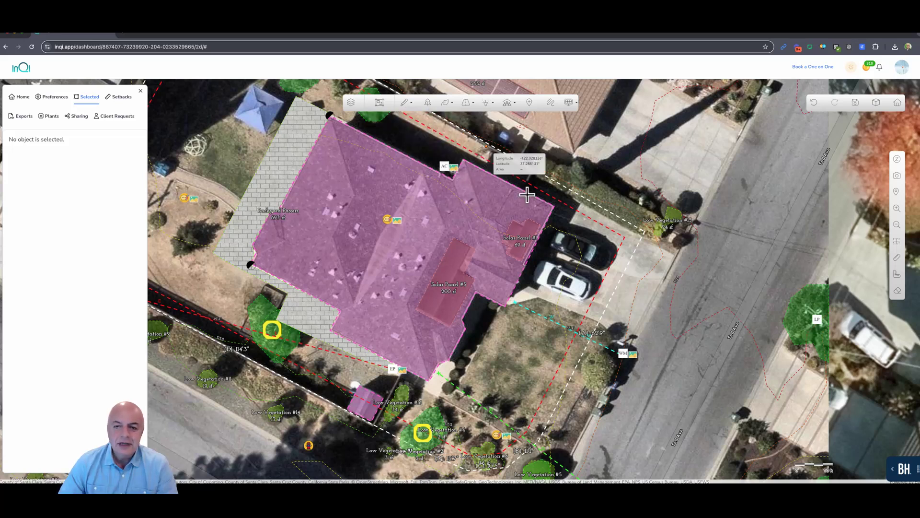
{"action": "left_click", "coordinate": [675, 258]}
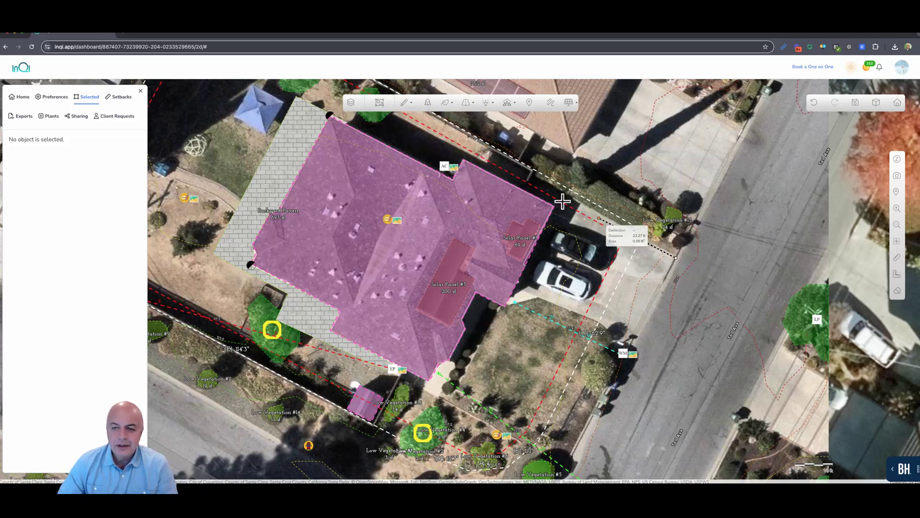
{"action": "left_click", "coordinate": [525, 186]}
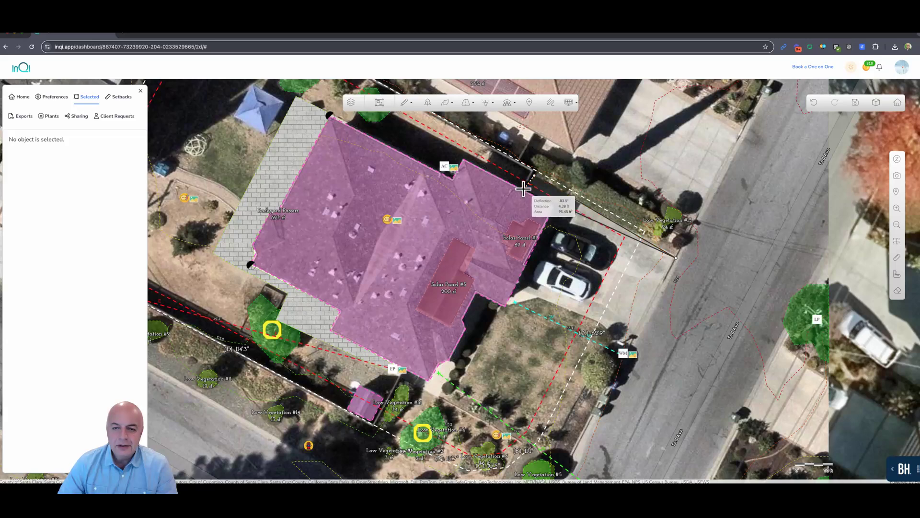
{"action": "left_click", "coordinate": [556, 207]}
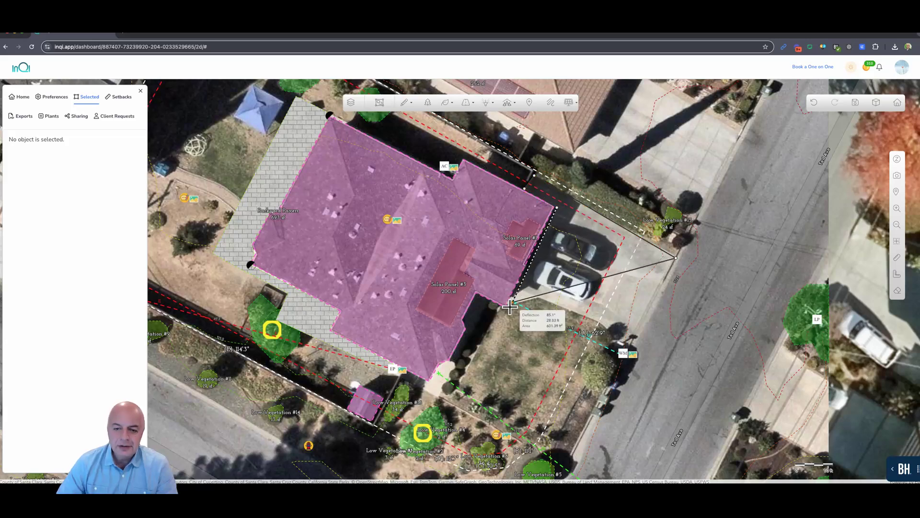
{"action": "left_click", "coordinate": [477, 297]}
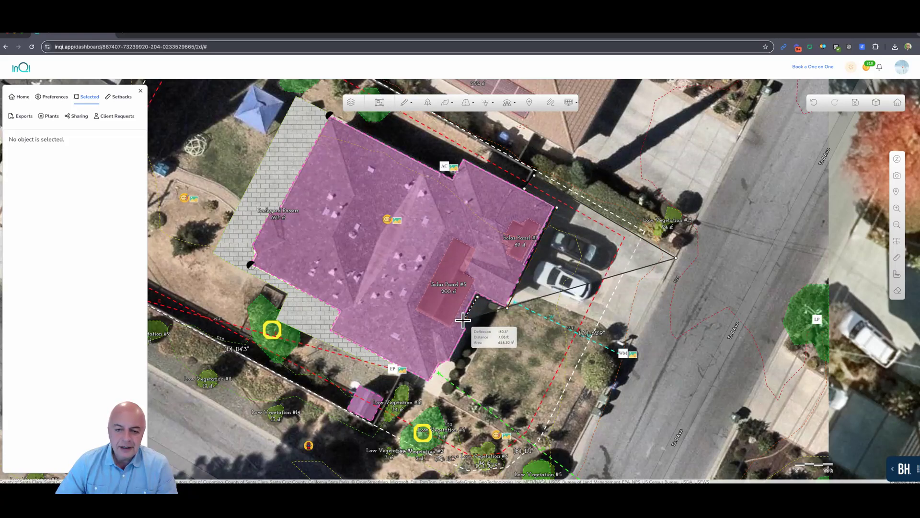
{"action": "left_click", "coordinate": [464, 320]}
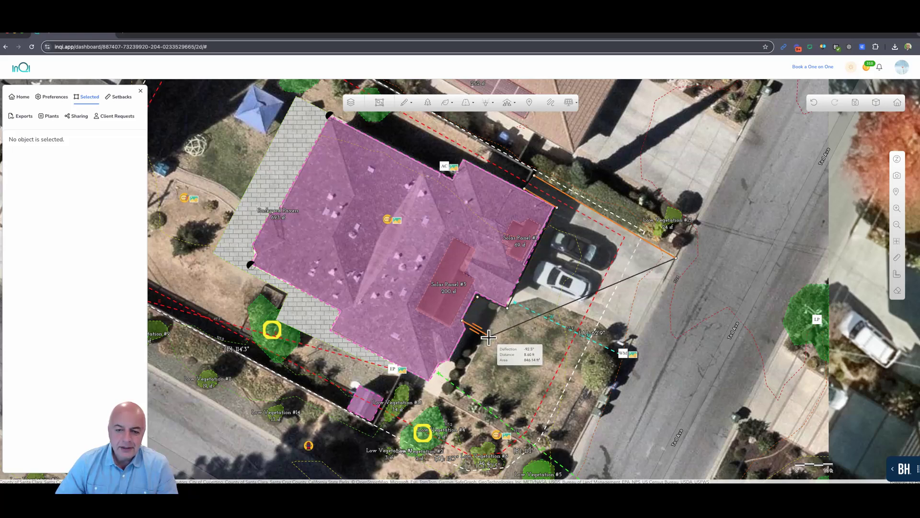
Step: Continue the driveway polygon around the entry walkway and along the lawn edge to the street, closing it at about 1,207 sq ft
{"action": "left_click", "coordinate": [489, 337]}
{"action": "left_click", "coordinate": [505, 345]}
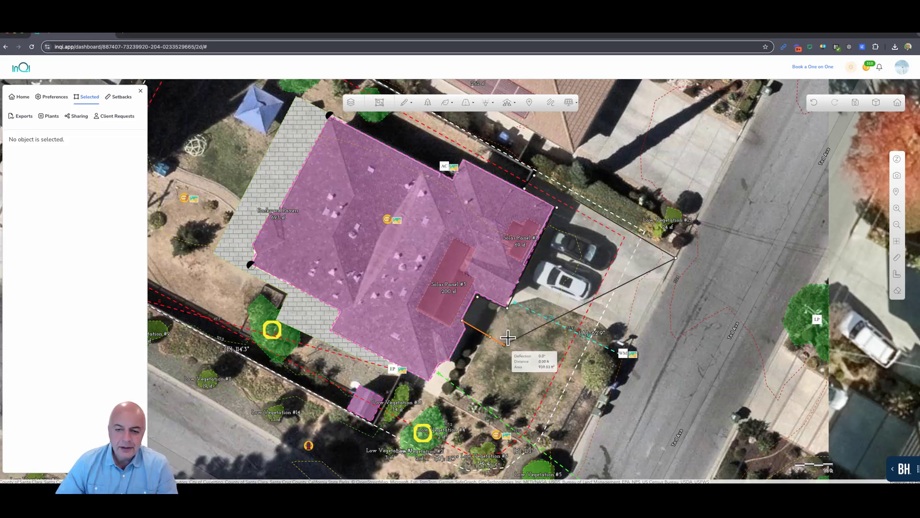
{"action": "left_click", "coordinate": [524, 303]}
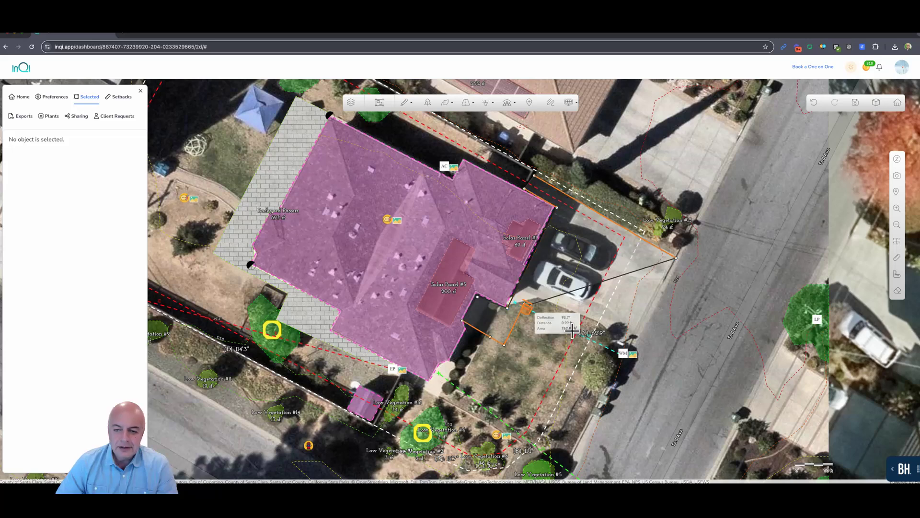
{"action": "left_click", "coordinate": [626, 356]}
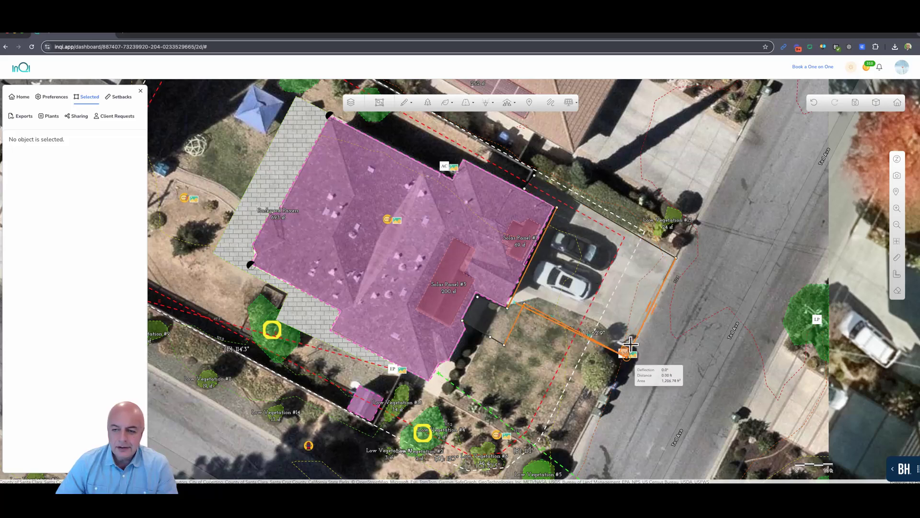
{"action": "left_click", "coordinate": [675, 258]}
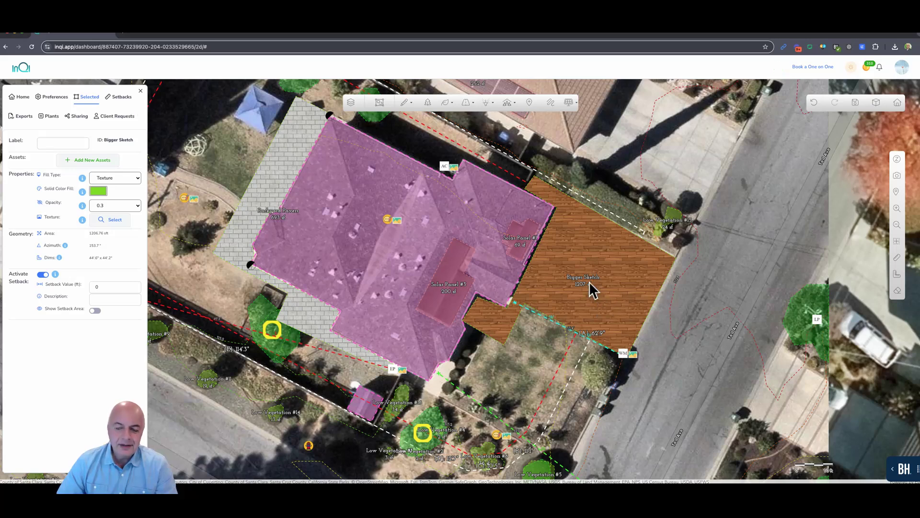
Step: Fill the driveway sketch with the black-and-white irregular stone Paver texture from the Paving textures
{"action": "left_click", "coordinate": [110, 220]}
{"action": "left_click", "coordinate": [352, 101]}
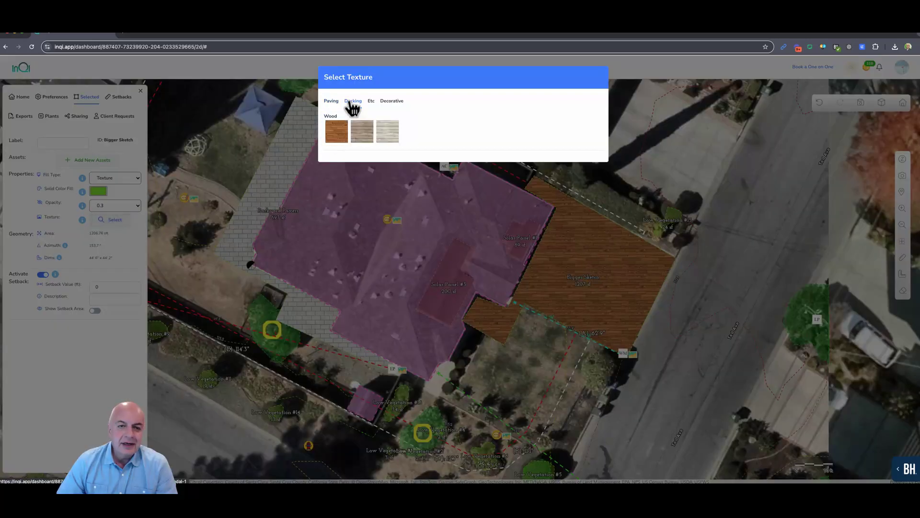
{"action": "left_click", "coordinate": [332, 102]}
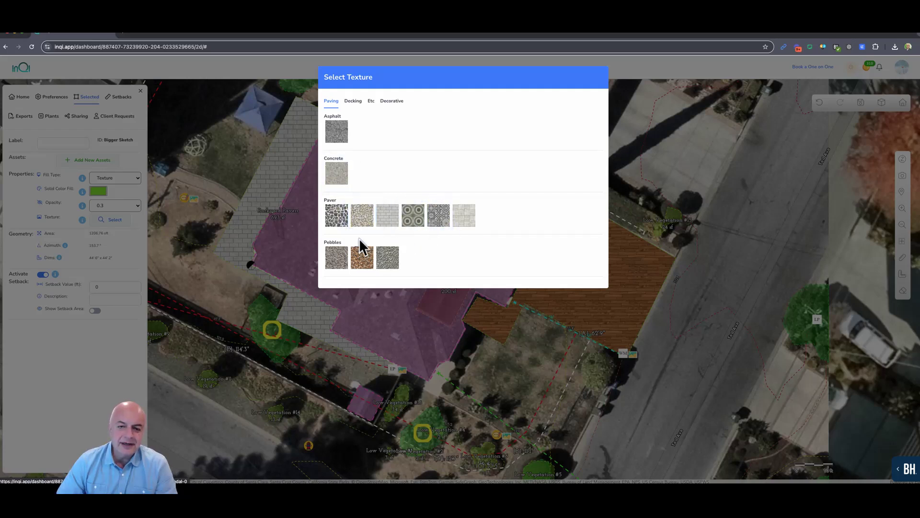
{"action": "left_click", "coordinate": [335, 218]}
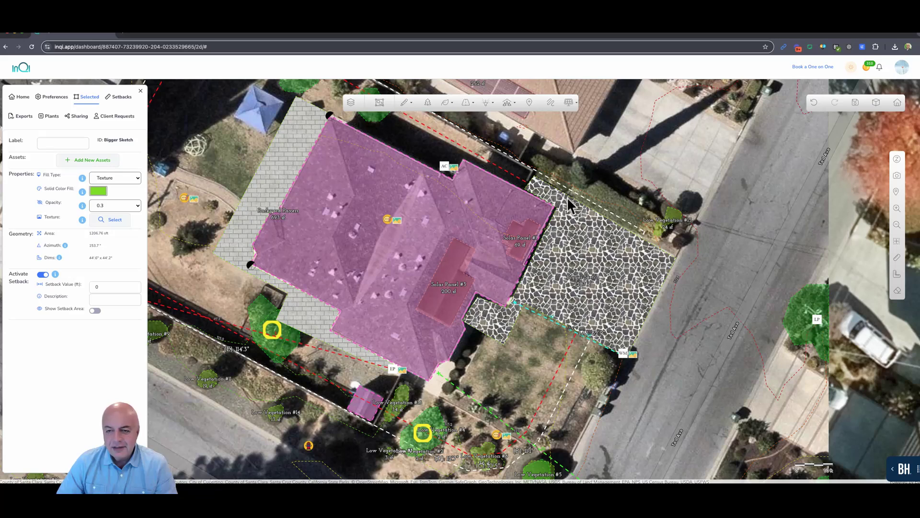
Step: Adjust the driveway sketch's corner points at the entry walkway, side boundary and street to about 1,305 sq ft, and save the plan
{"action": "left_click", "coordinate": [570, 253]}
{"action": "left_click", "coordinate": [568, 252]}
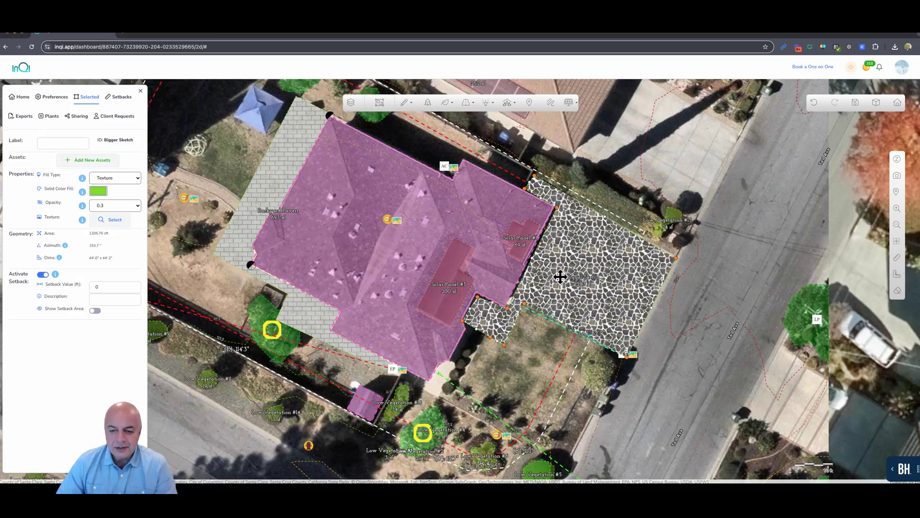
{"action": "mouse_move", "coordinate": [524, 305]}
{"action": "left_mouse_down"}
{"action": "mouse_move", "coordinate": [511, 347]}
{"action": "mouse_move", "coordinate": [476, 296]}
{"action": "left_mouse_up"}
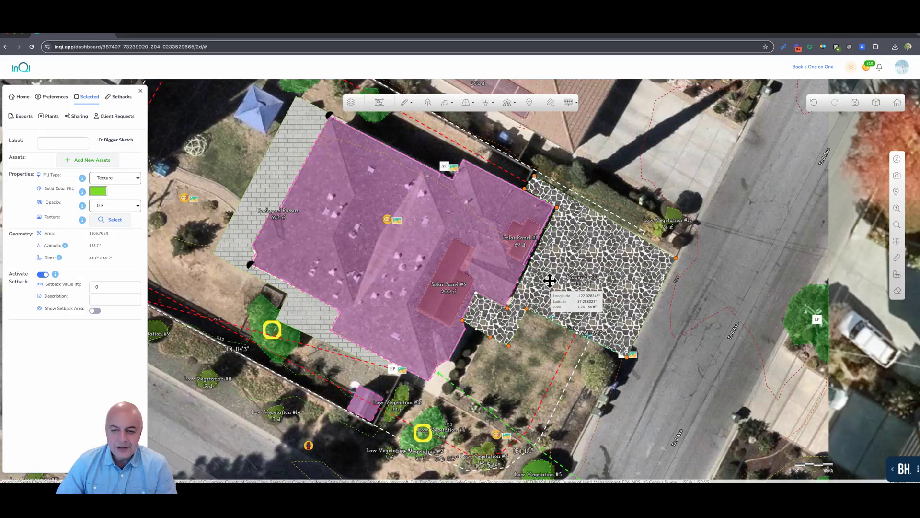
{"action": "left_click_drag", "start_coordinate": [535, 179], "coordinate": [532, 173]}
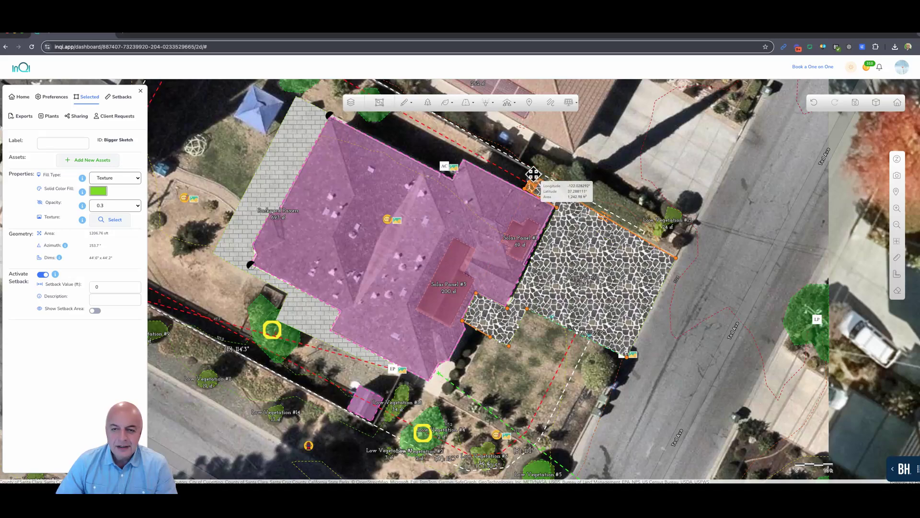
{"action": "left_click_drag", "start_coordinate": [685, 268], "coordinate": [680, 250]}
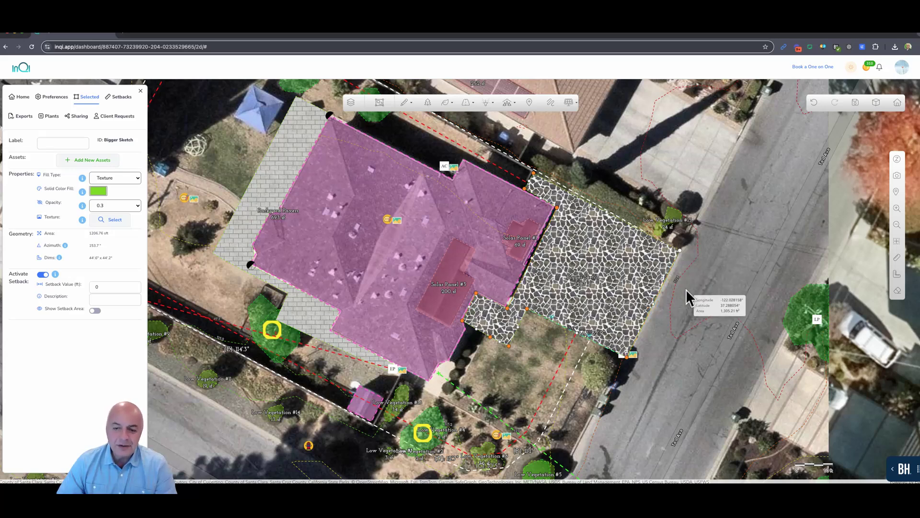
{"action": "left_click", "coordinate": [855, 103]}
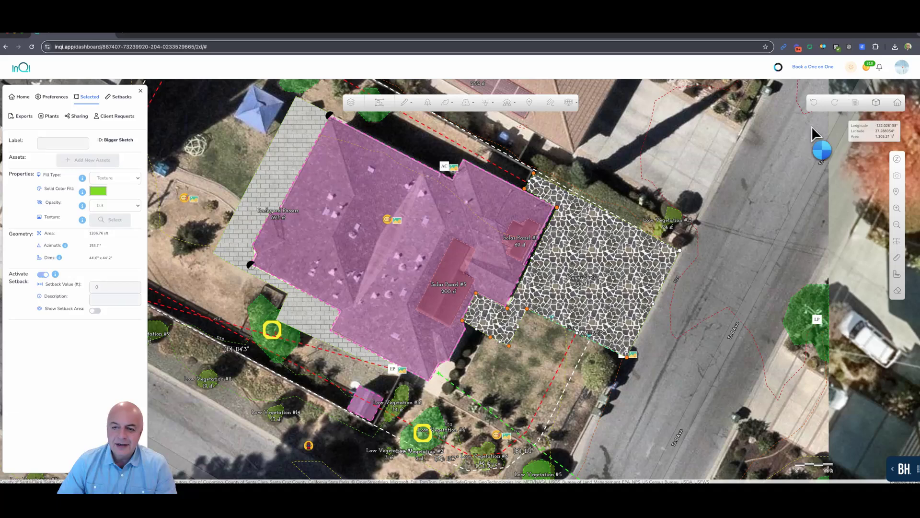
Step: Label the driveway sketch "CobbleStone" and save the plan
{"action": "left_click", "coordinate": [577, 282]}
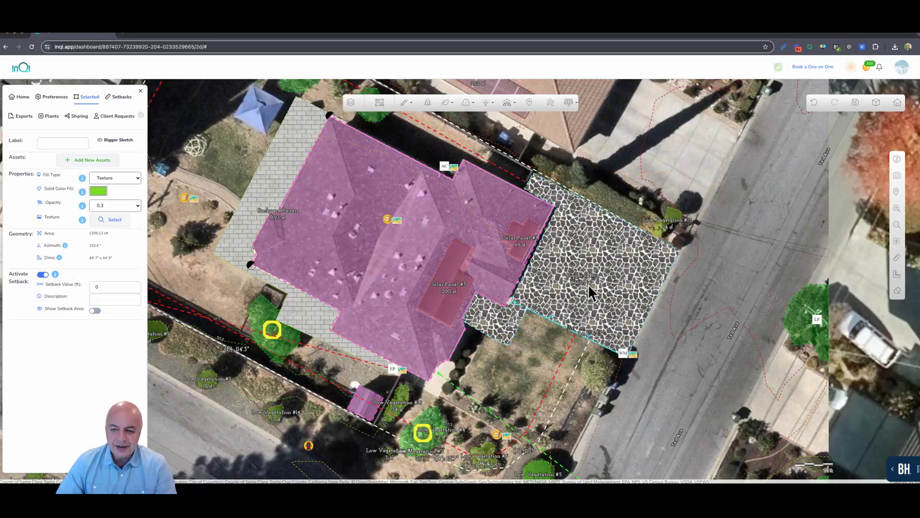
{"action": "left_click", "coordinate": [70, 143]}
{"action": "type", "text": "CobbleStone"}
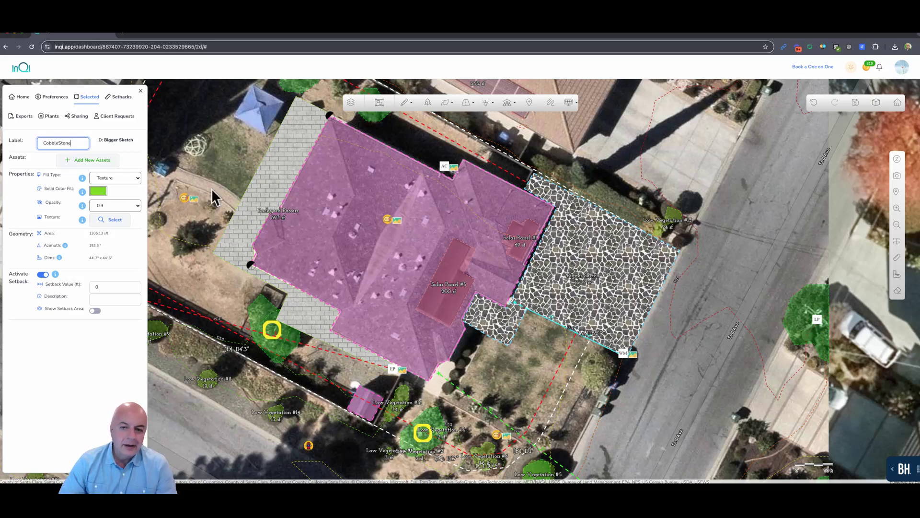
{"action": "left_click", "coordinate": [571, 255]}
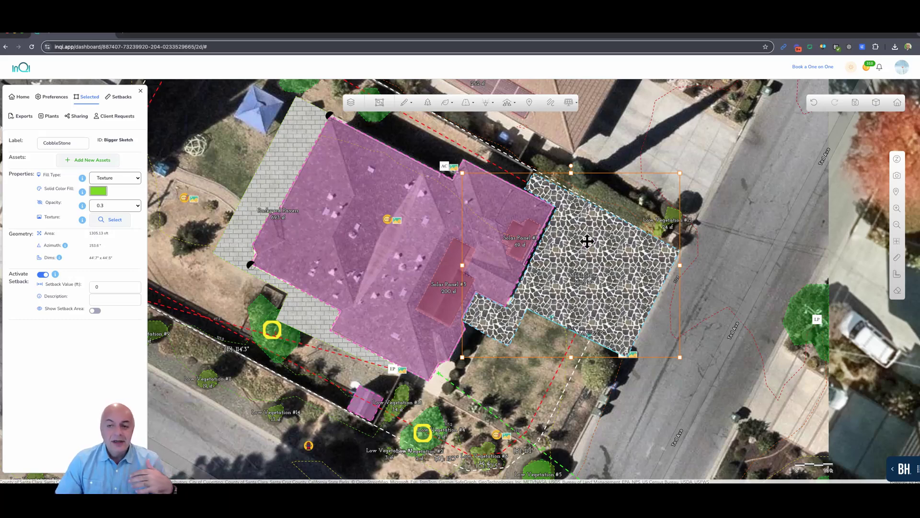
{"action": "left_click", "coordinate": [898, 227]}
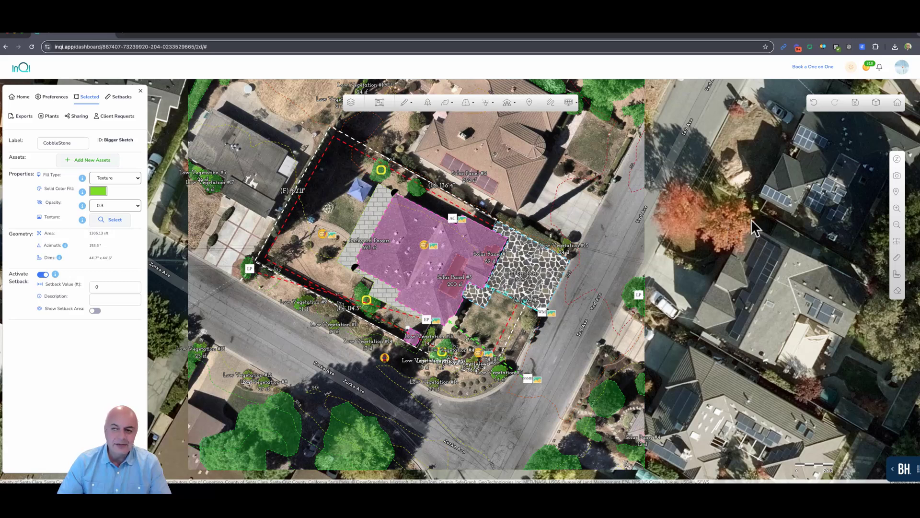
{"action": "left_click", "coordinate": [856, 103]}
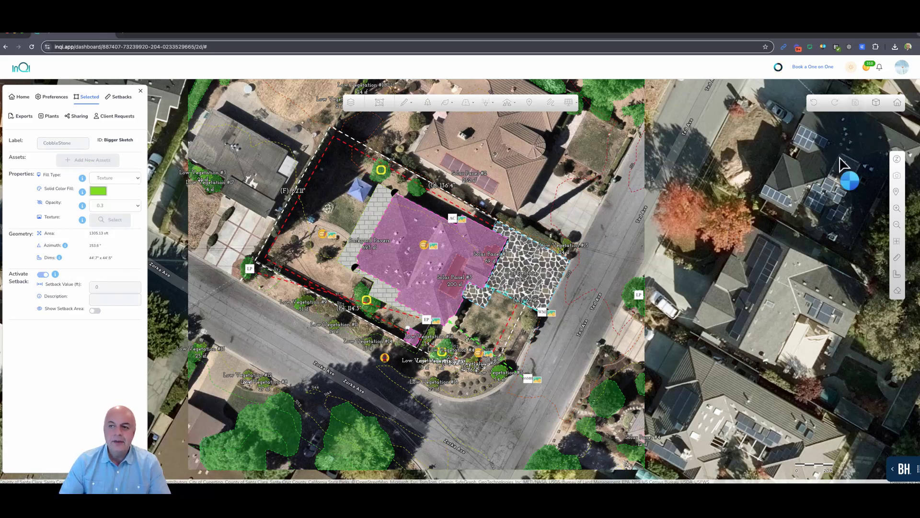